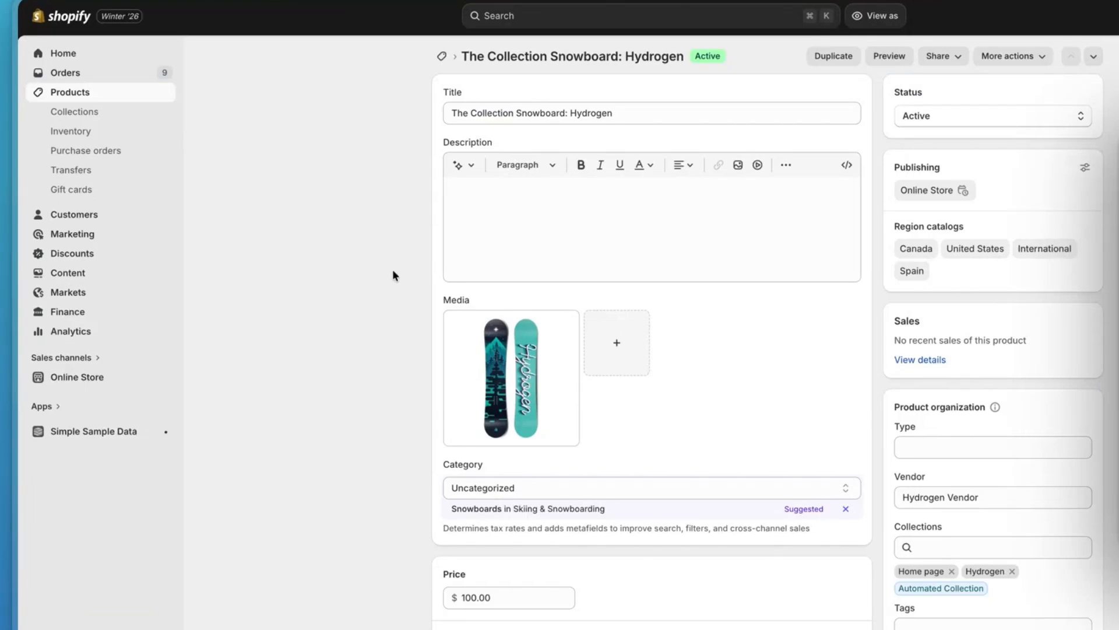
Step: Try a price of 110 for The Collection Snowboard: Hydrogen and check the resulting margin
scroll(394, 277, "down", 5)
mouse_move(653, 474)
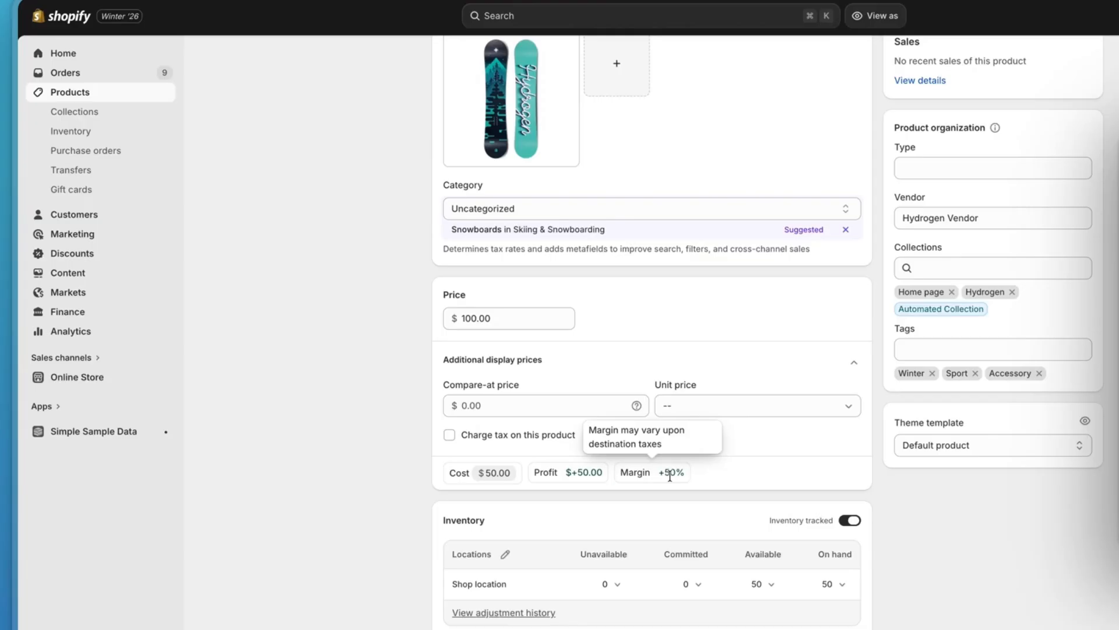
left_click(530, 318)
type("110")
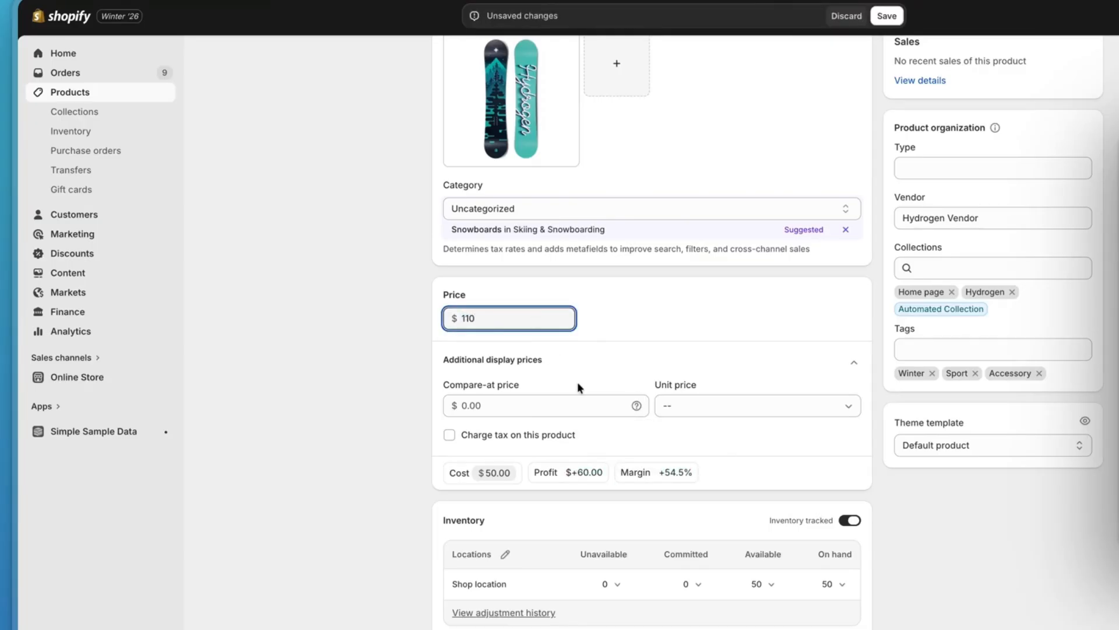
mouse_move(637, 464)
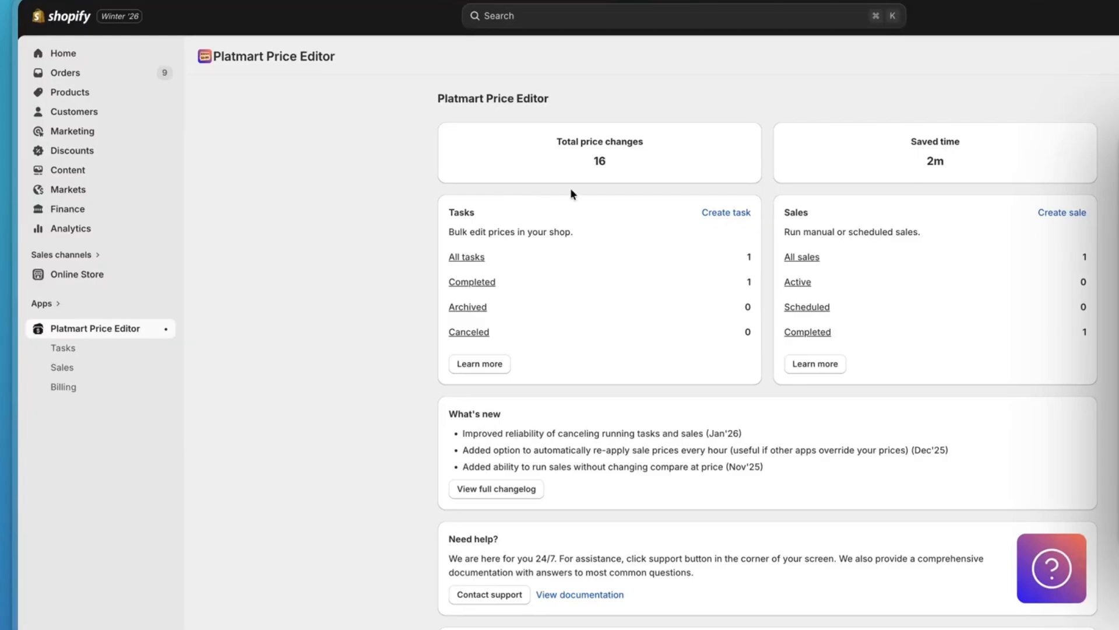
Step: Create a new product price task in Platmart Price Editor that sets the margin to 60 percent
left_click(721, 214)
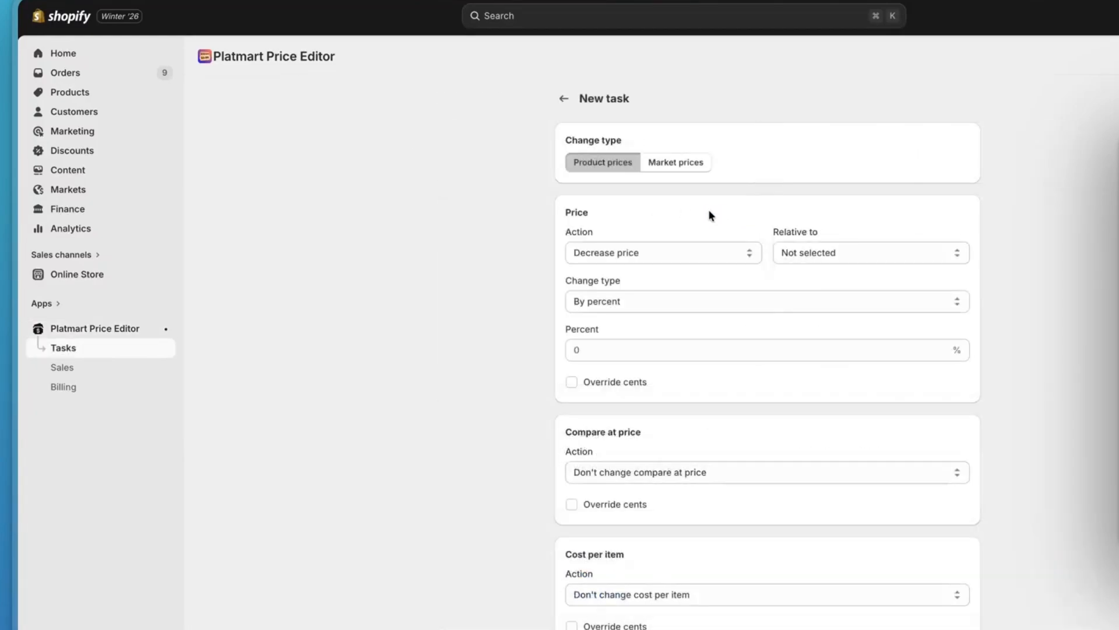
left_click(687, 253)
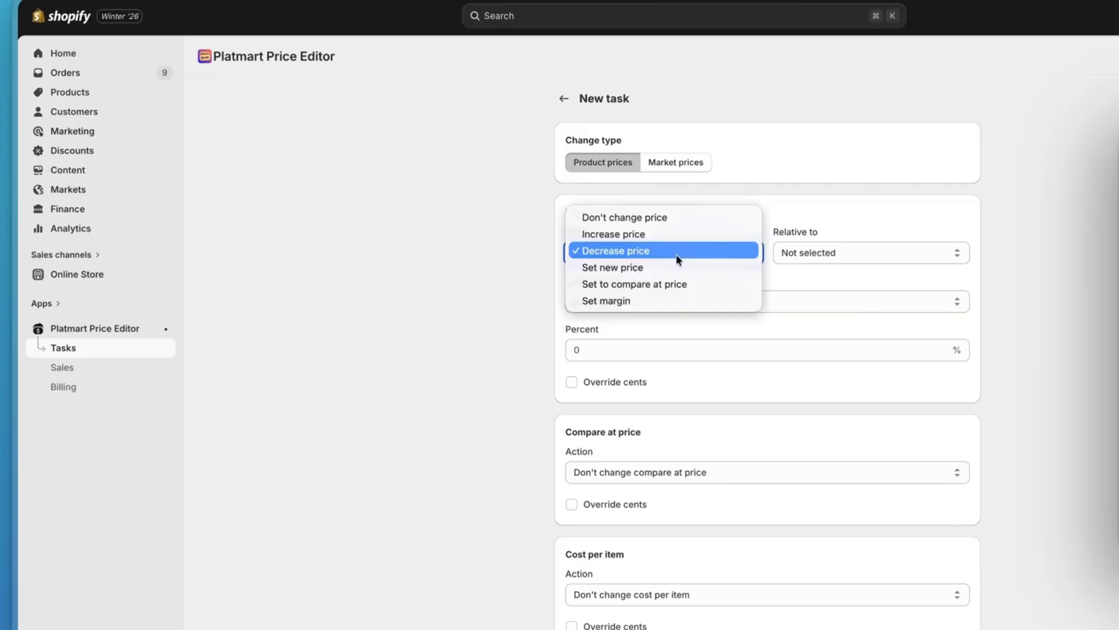
left_click(664, 300)
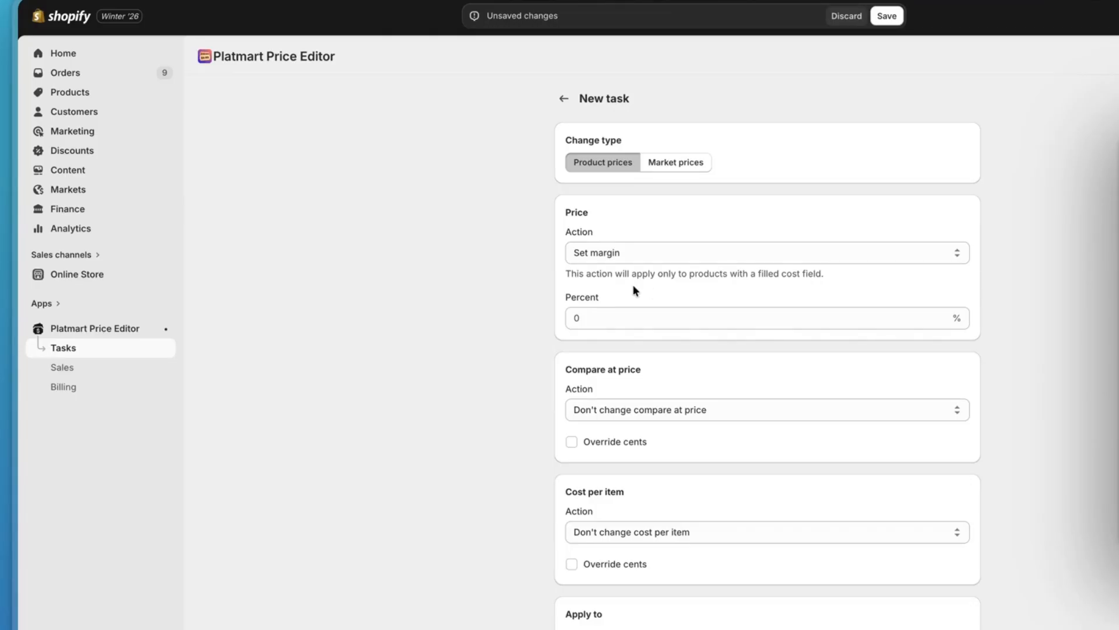
left_click(576, 316)
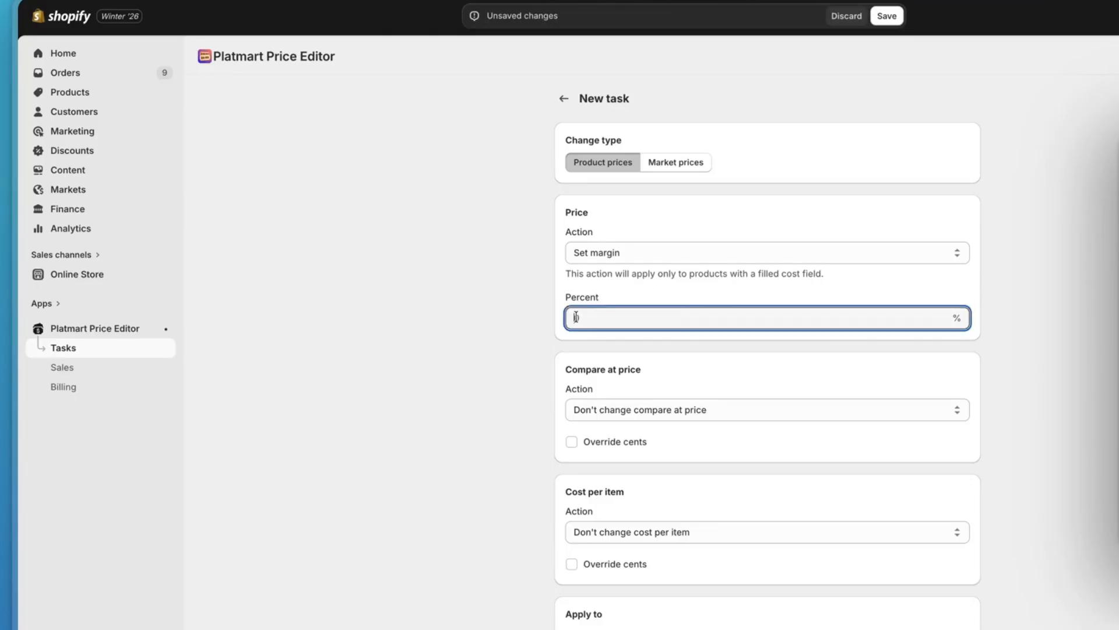
type("60")
left_click(517, 320)
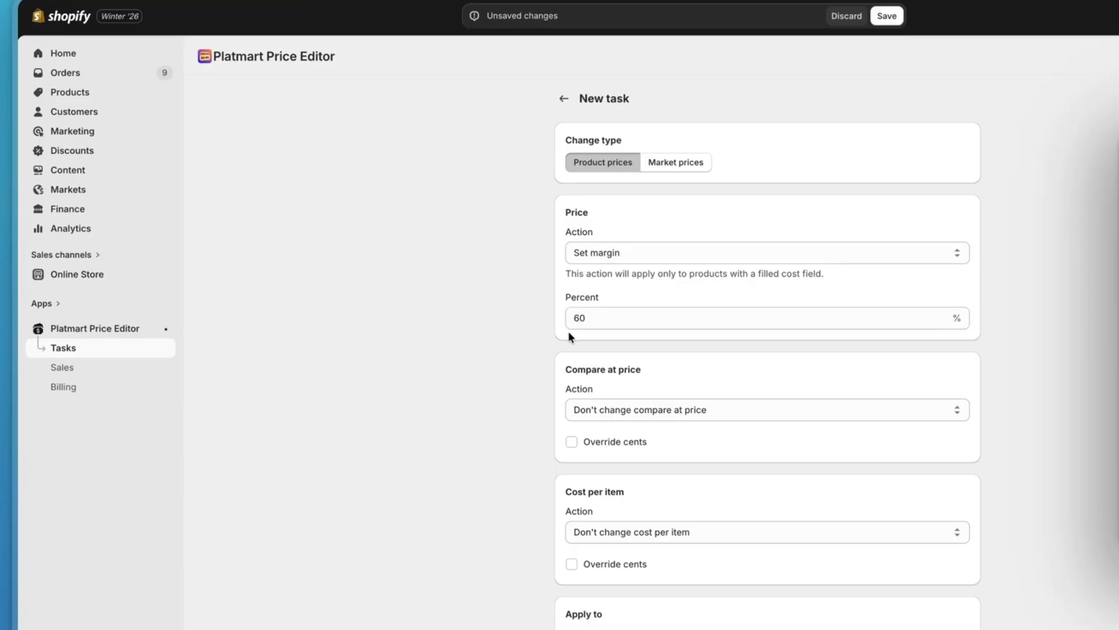
Step: Apply the task to selected products only, searching for "hyd" and adding The Collection Snowboard: Hydrogen
scroll(570, 334, "down", 3)
left_click(628, 445)
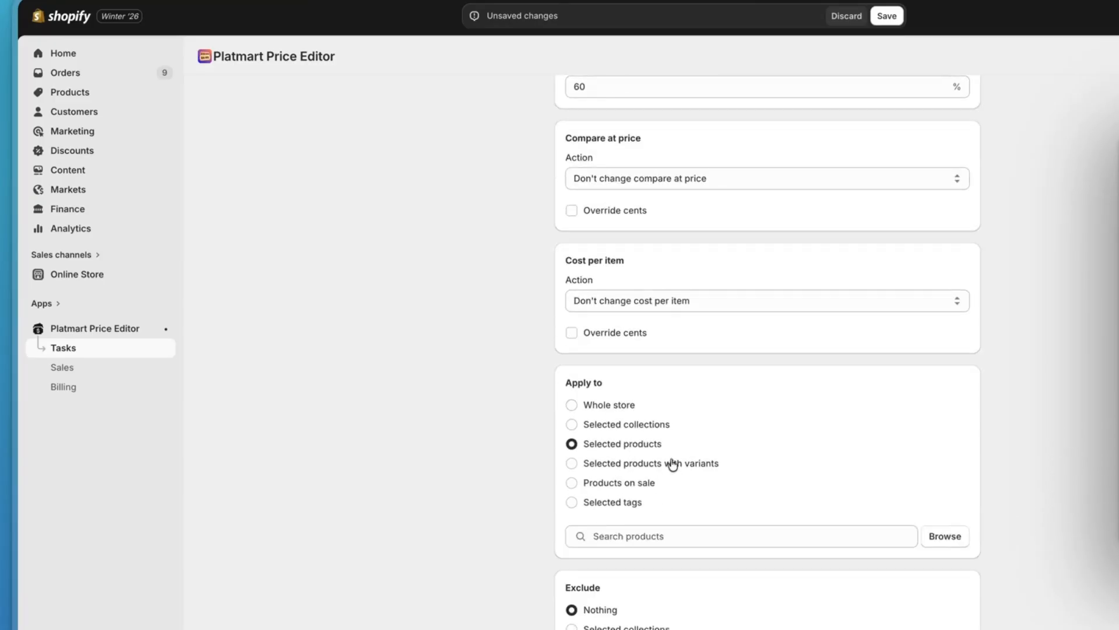
left_click(962, 548)
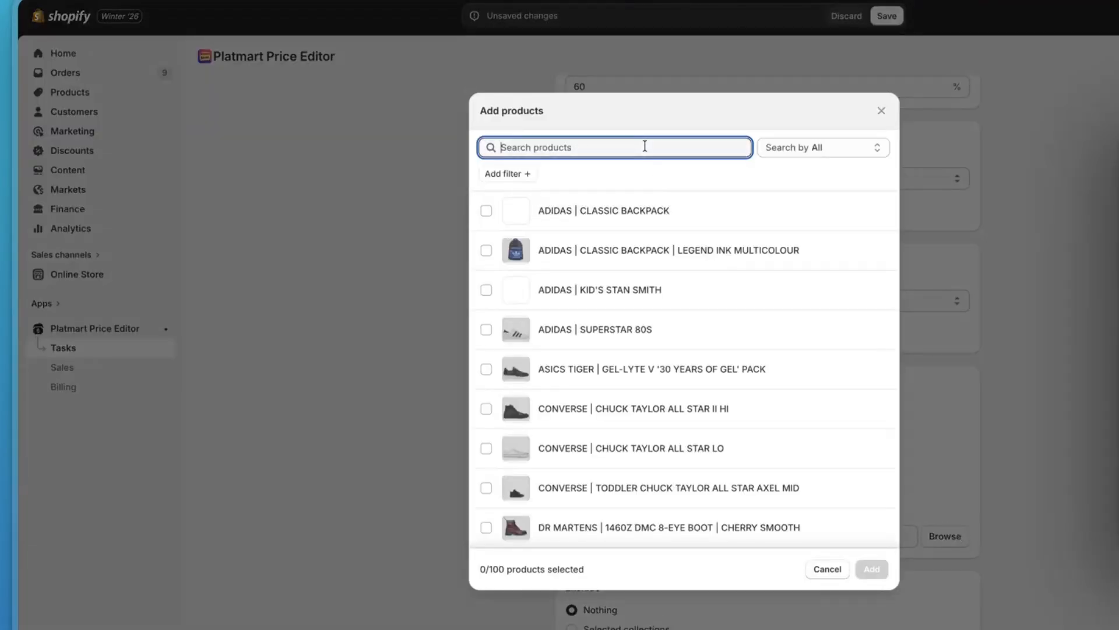
type("hyd")
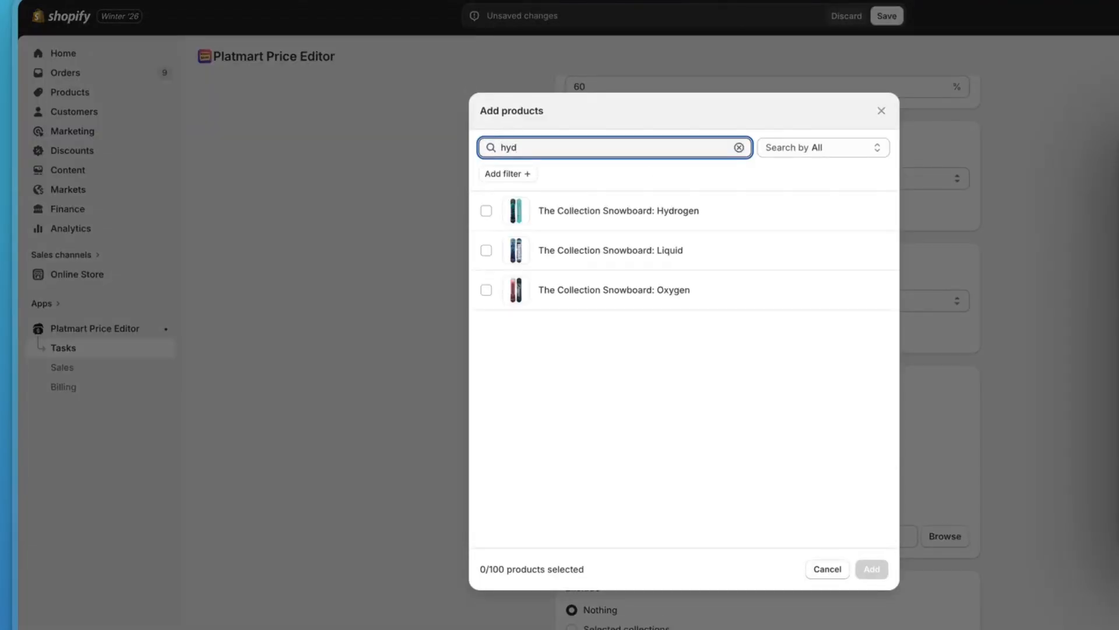
left_click(672, 213)
left_click(873, 569)
Step: Submit the 60% margin task and open its details from the task list
scroll(750, 437, "down", 1)
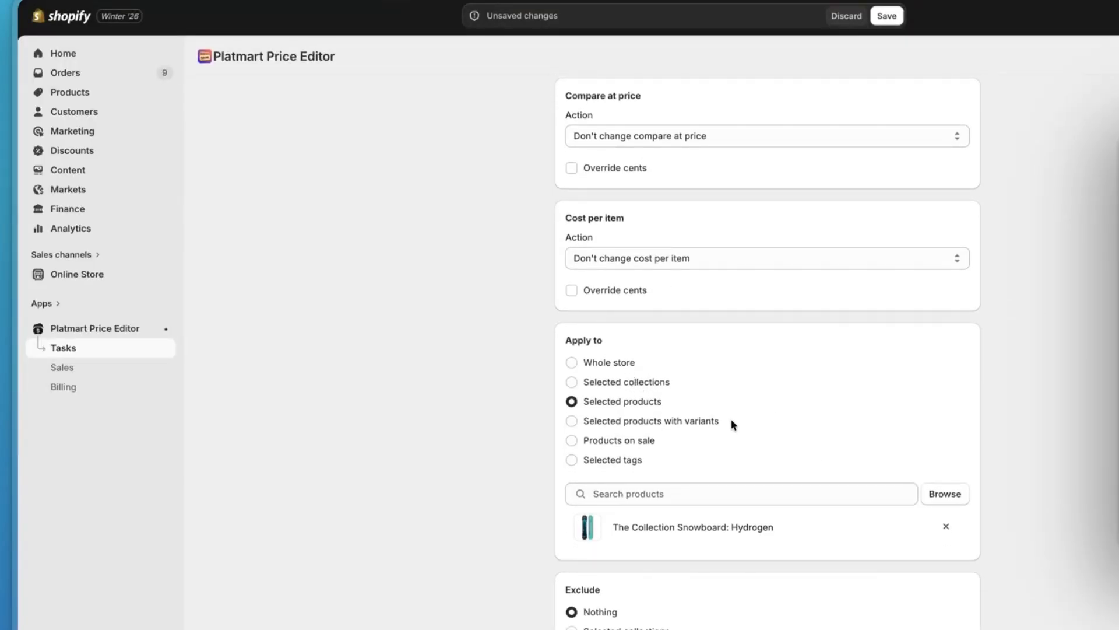
scroll(731, 420, "down", 3)
left_click(956, 628)
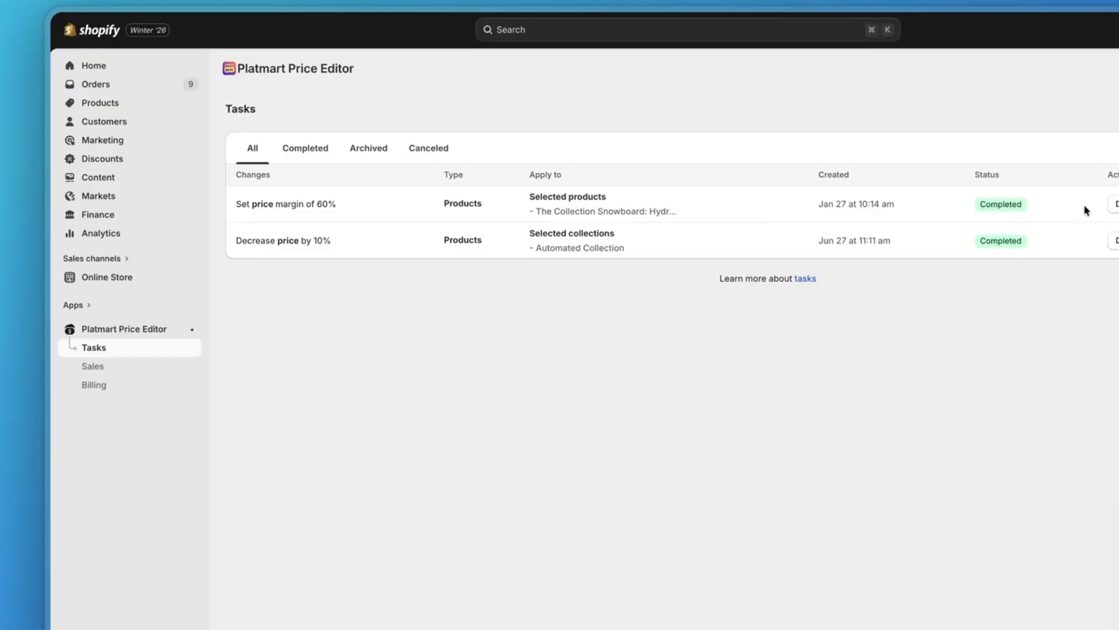
left_click(1112, 204)
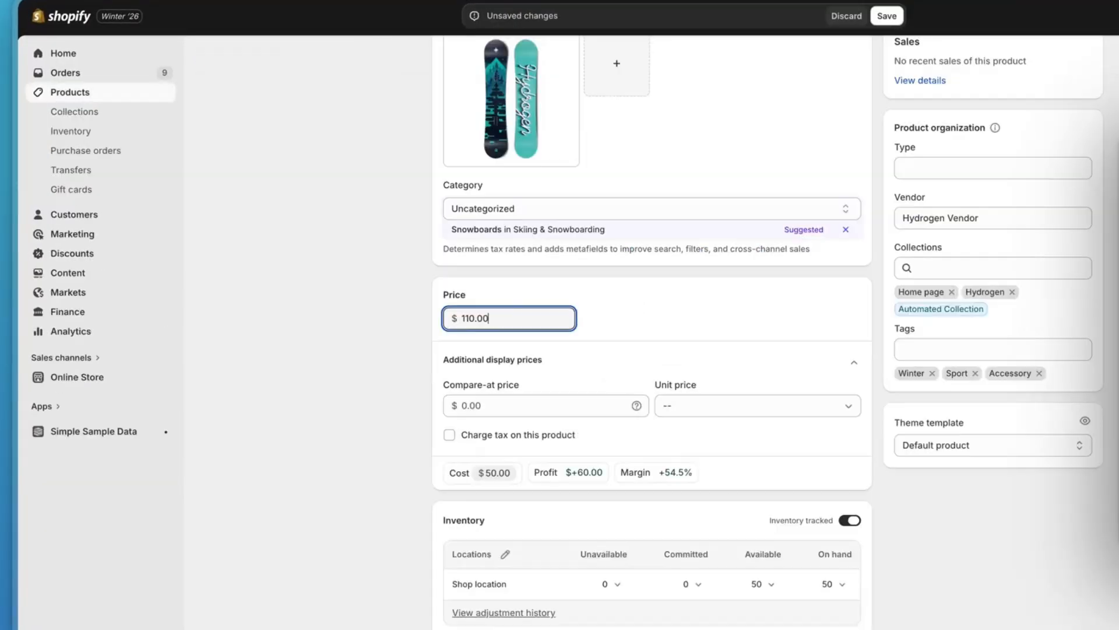
Step: Reload the Hydrogen snowboard's product page, abandoning its unsaved edits, and check its price, cost and margin
left_click(432, 260)
key("ctrl+r")
left_click(725, 215)
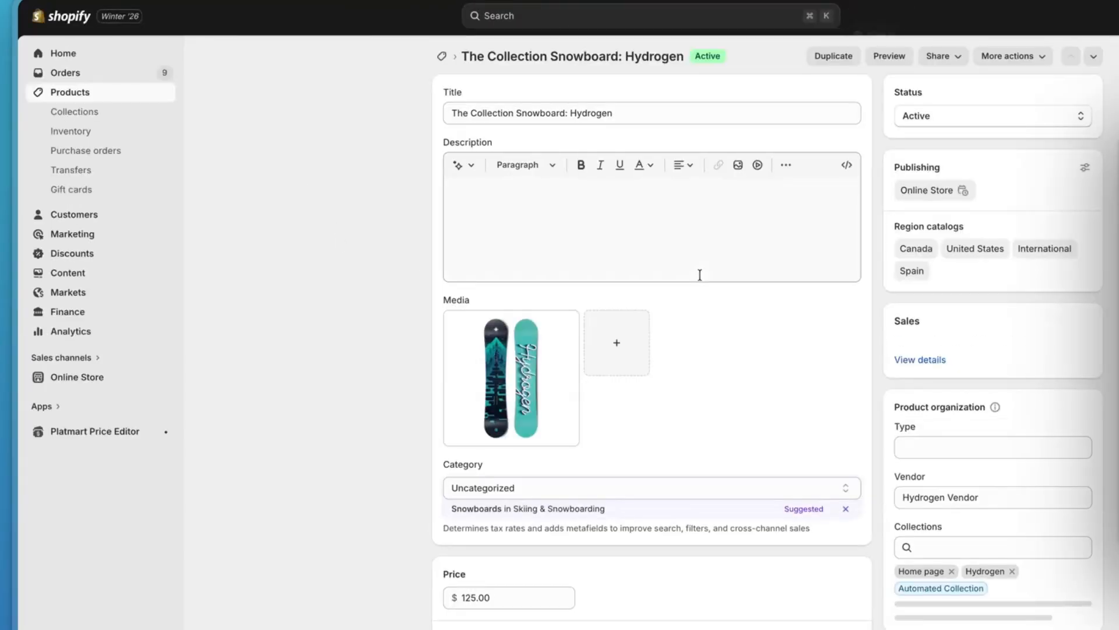
scroll(700, 275, "down", 5)
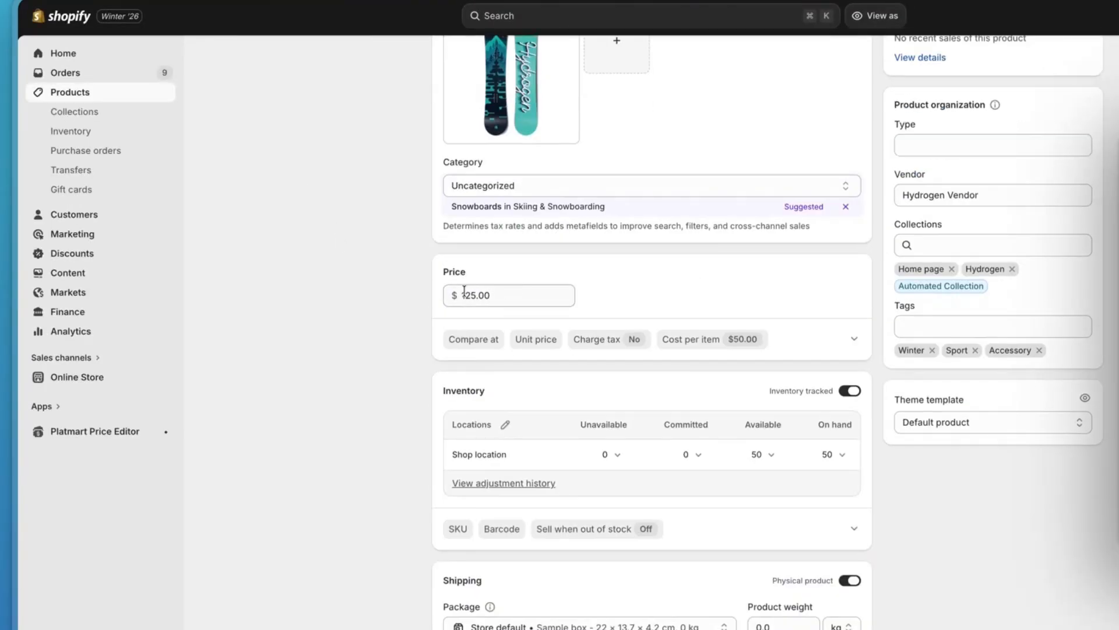
left_click(699, 343)
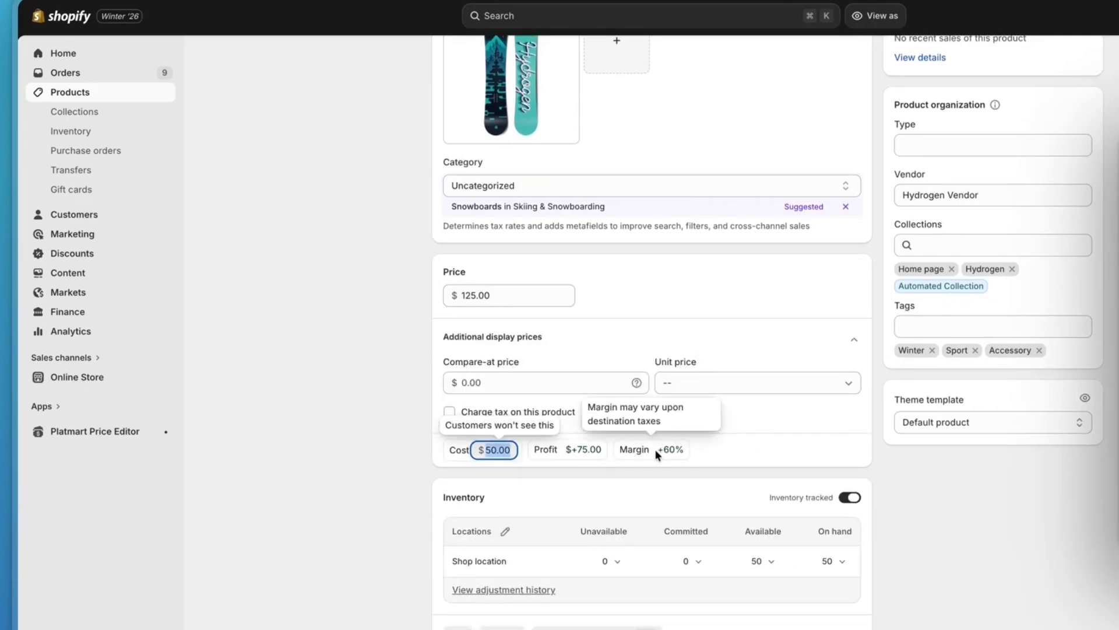
left_click_drag(664, 450, 683, 450)
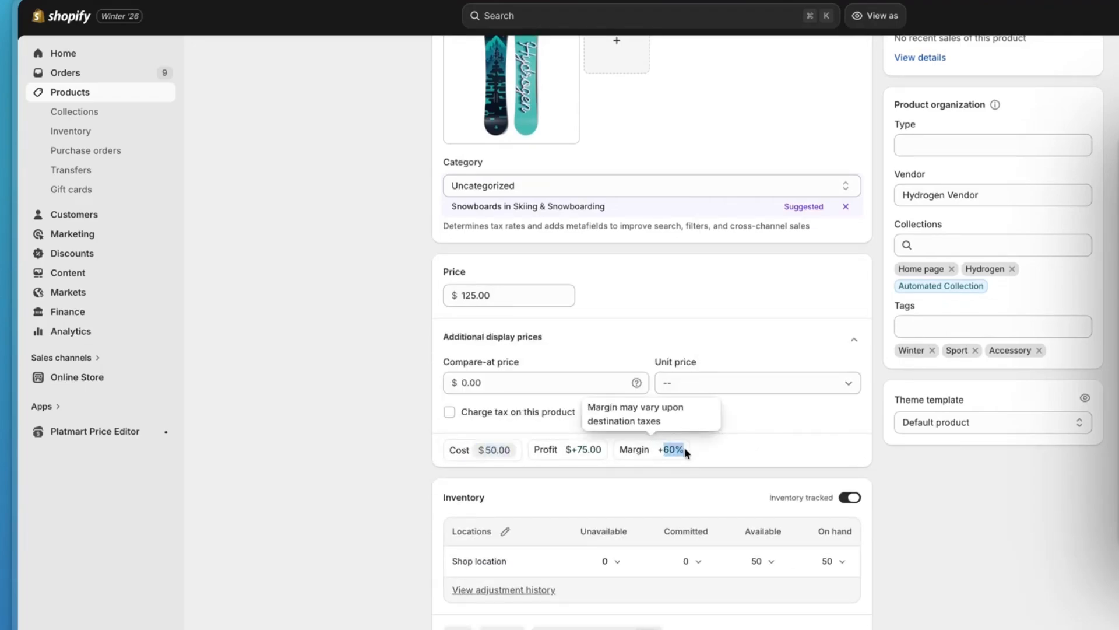
left_click(744, 424)
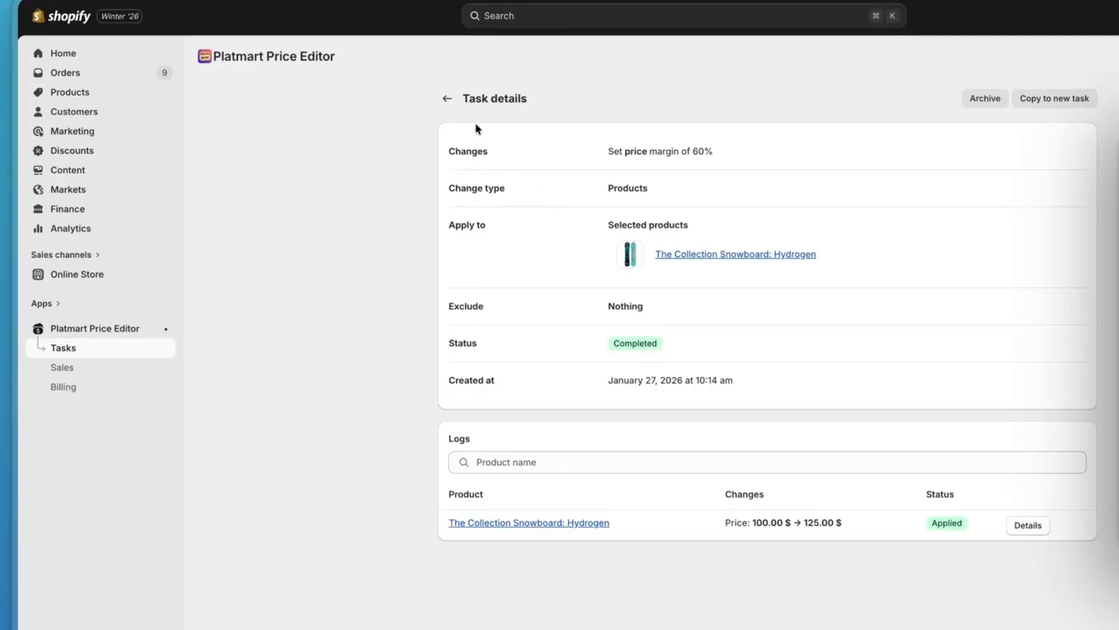
Step: Return to the task list and roll back the 60% price margin task
left_click(450, 104)
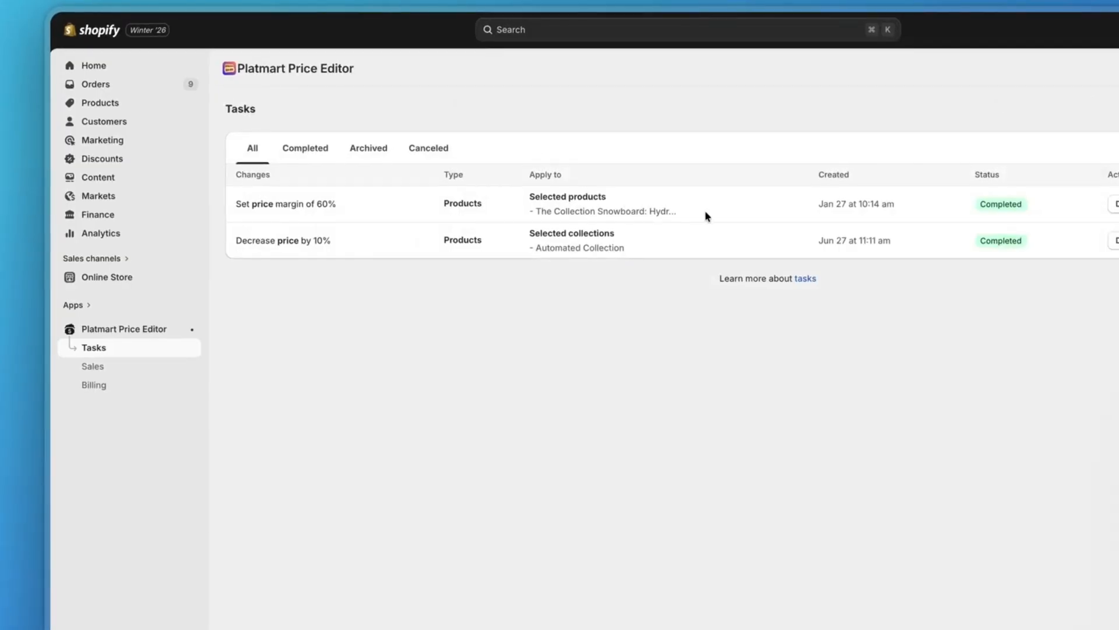
left_click(1115, 204)
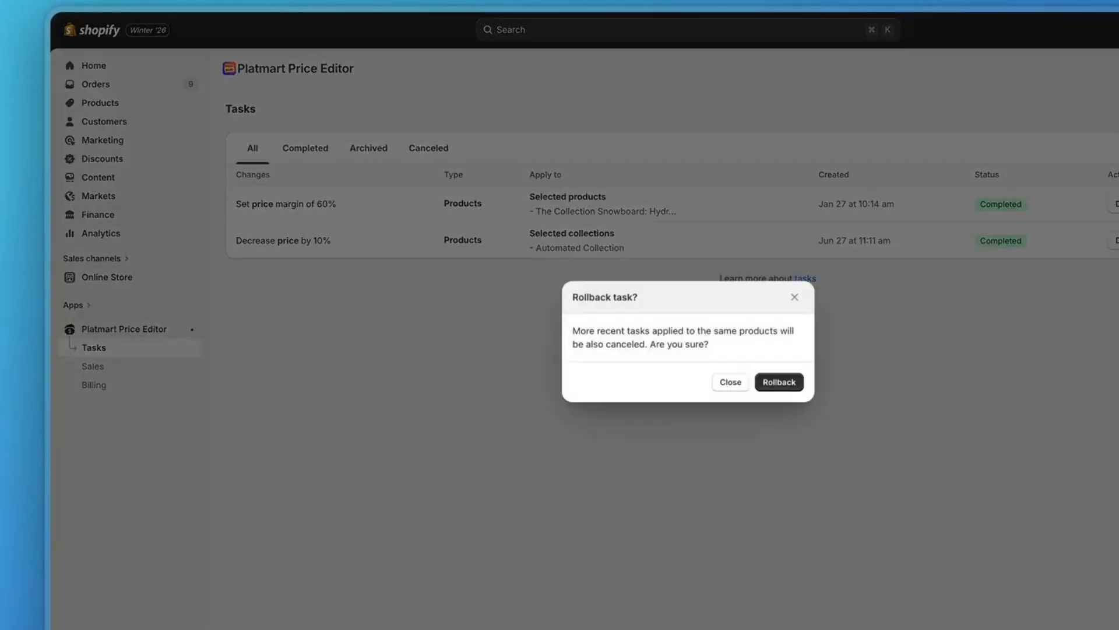
left_click(782, 386)
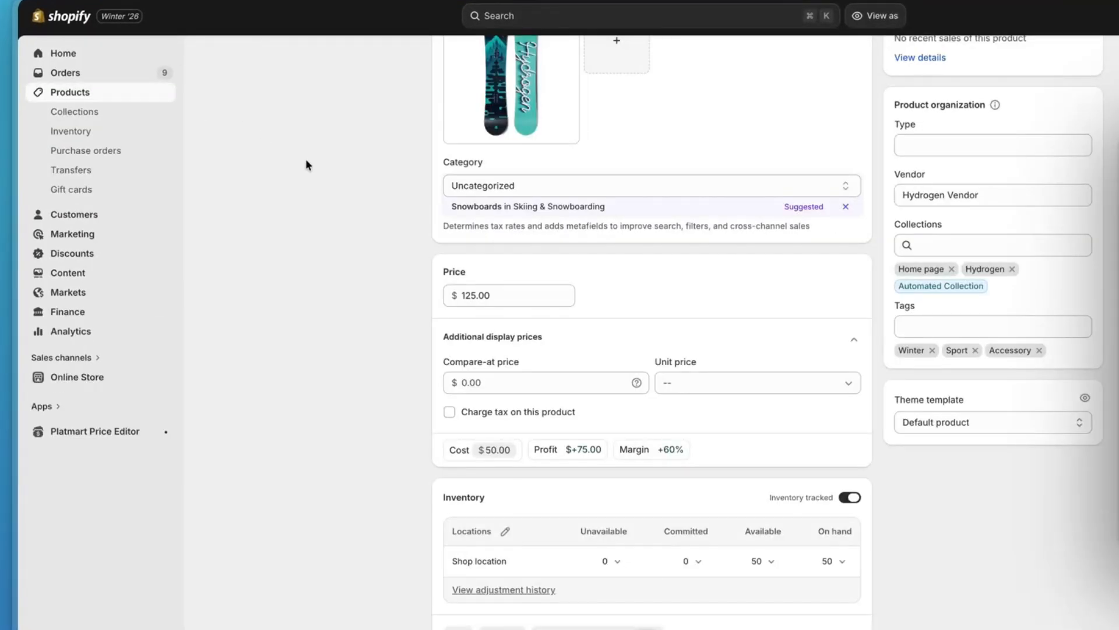
Step: Reload the Hydrogen snowboard's product page and check its price after the rollback
key("super+r")
scroll(366, 209, "down", 3)
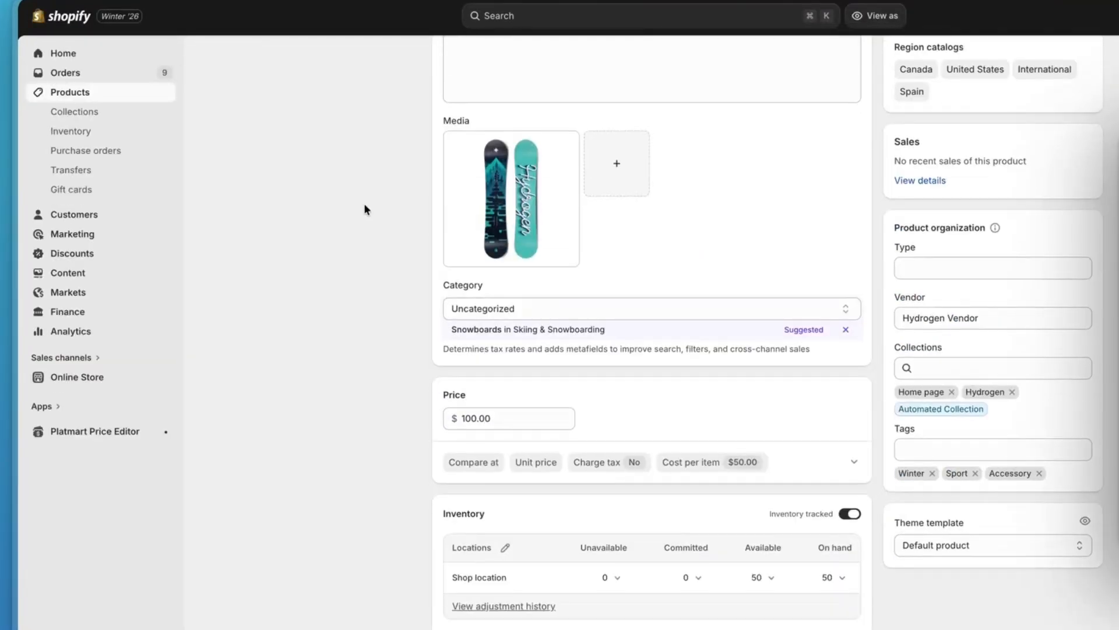
scroll(364, 203, "down", 1)
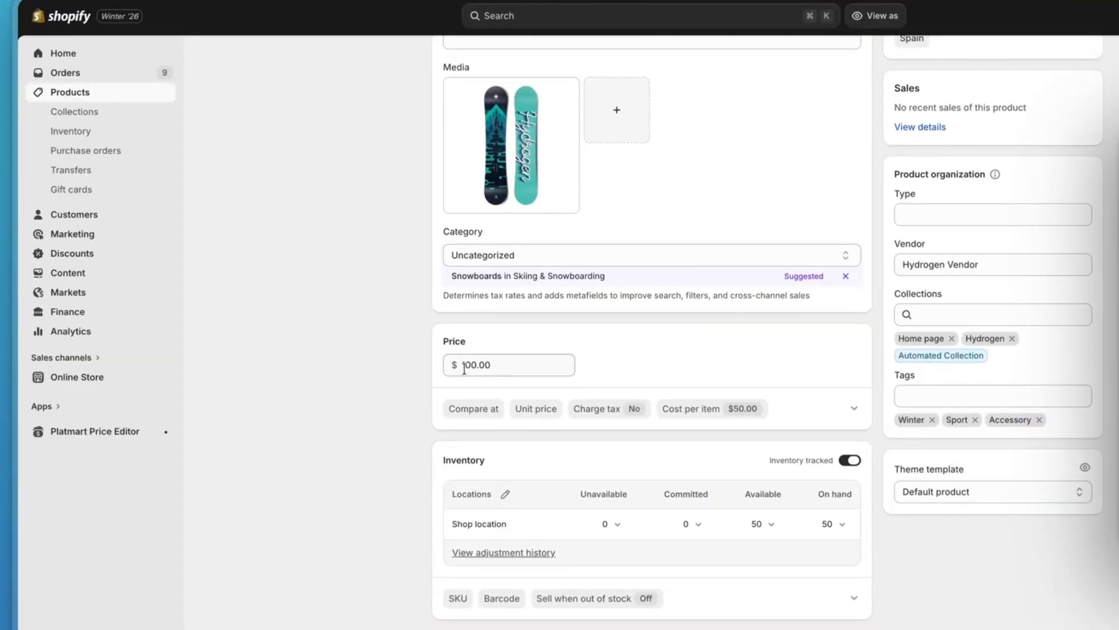